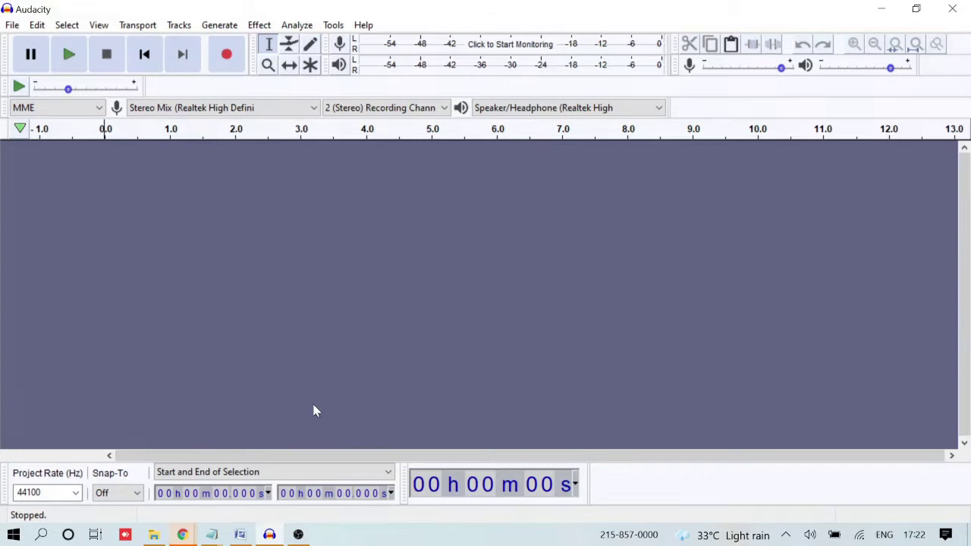
left_click(155, 536)
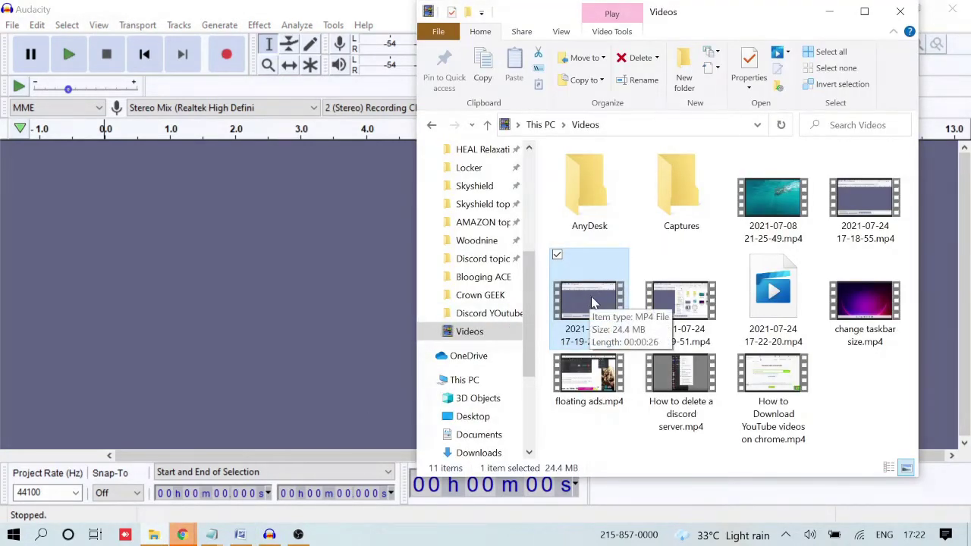
left_click_drag(582, 297, 270, 296)
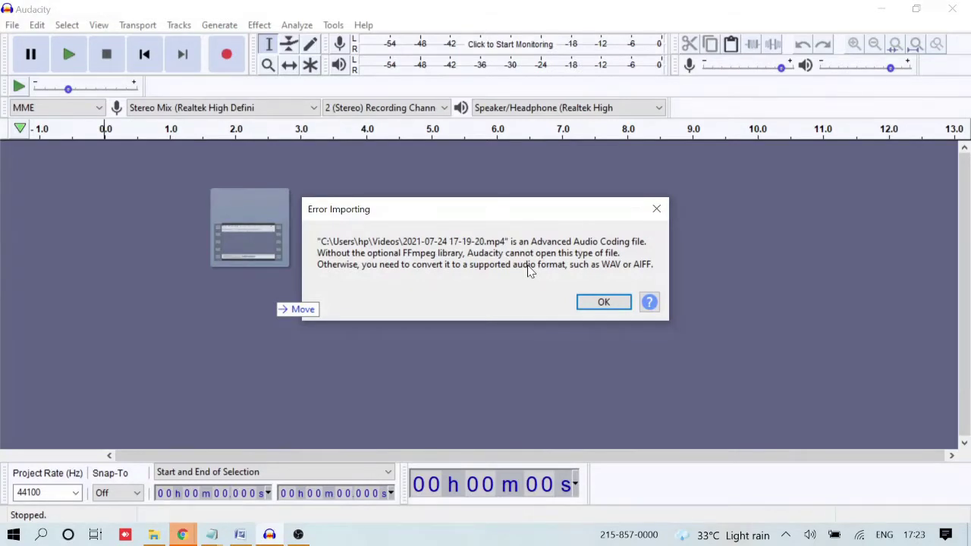
left_click(604, 303)
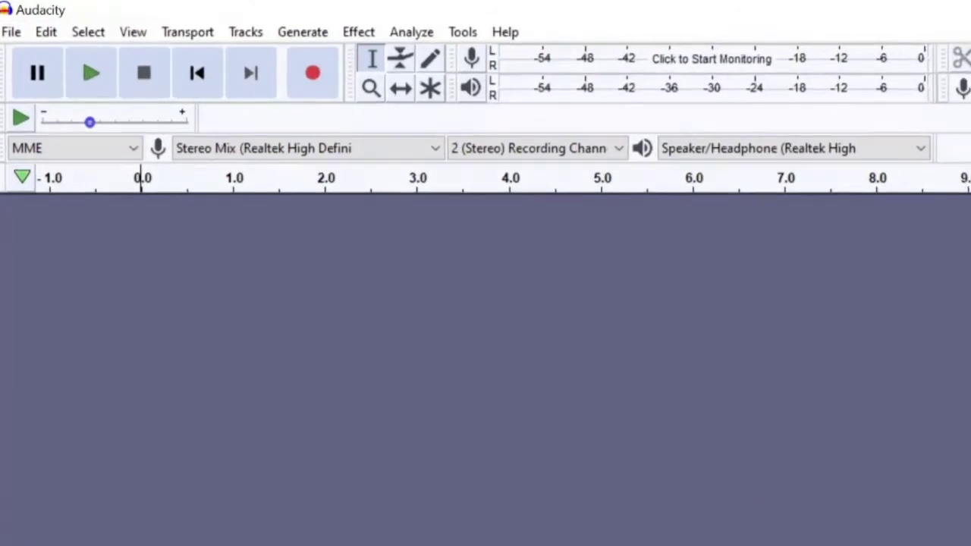
In Preferences > Libraries, use the FFmpeg Library Download button to open the online install instructions
left_click(45, 31)
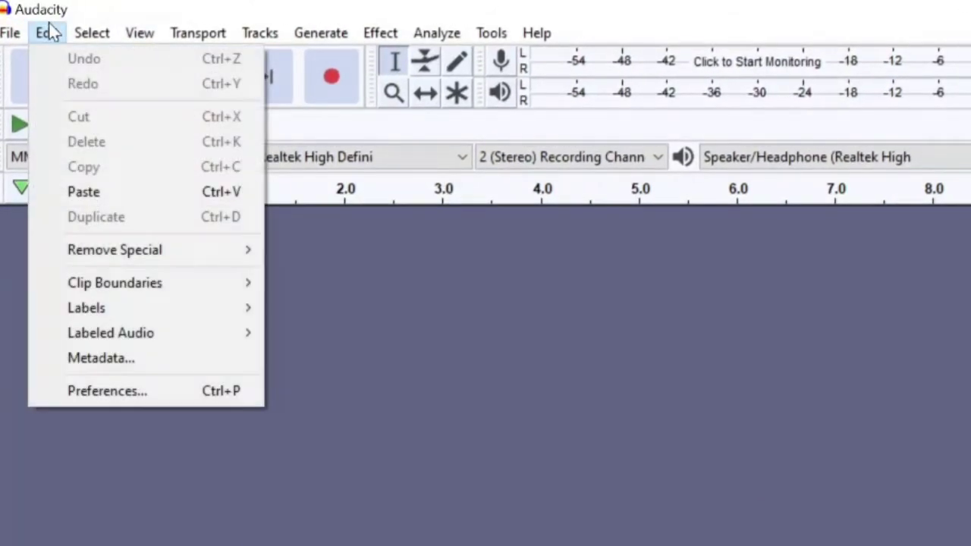
left_click(82, 391)
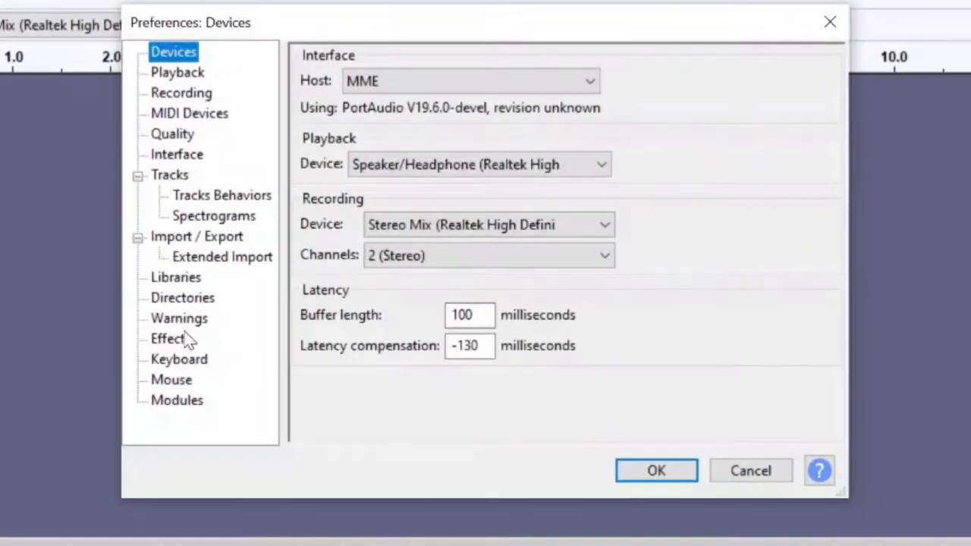
left_click(186, 321)
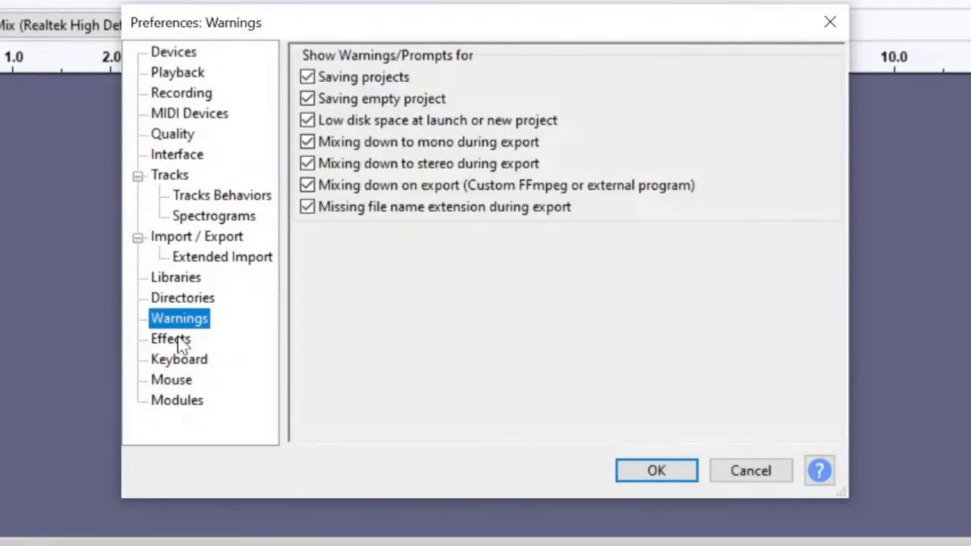
left_click(196, 286)
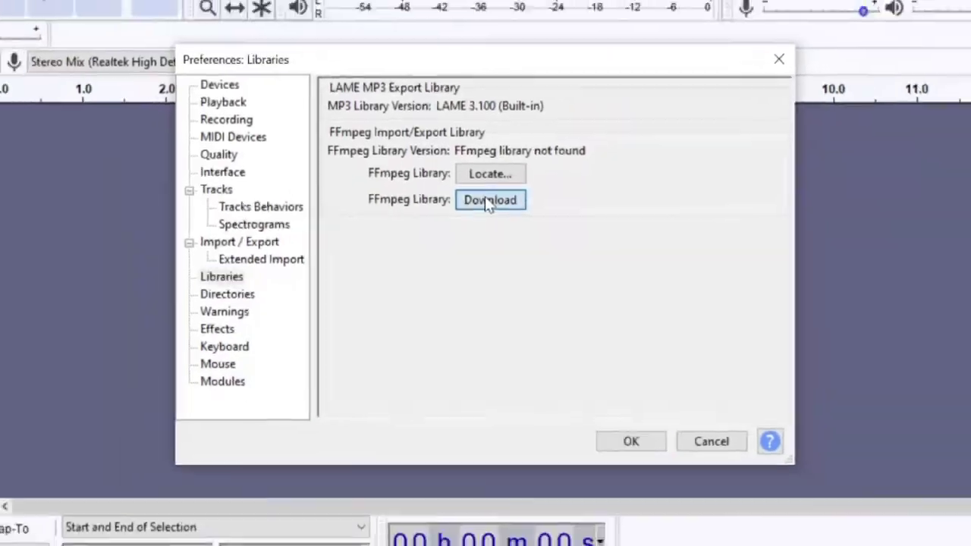
left_click(490, 201)
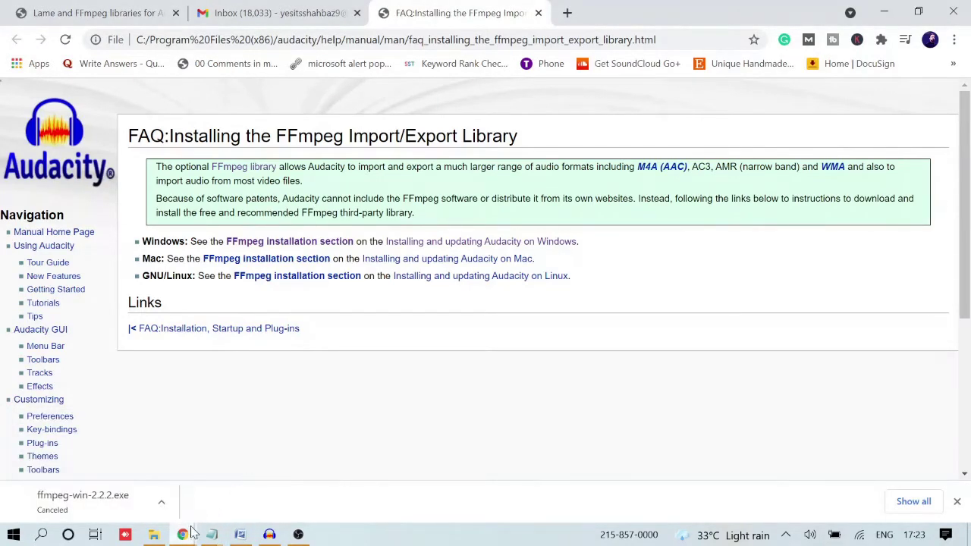
On the lame.buanzo.org tab, download ffmpeg-win-2.2.2.exe from the FFmpeg for Windows section
left_click(135, 8)
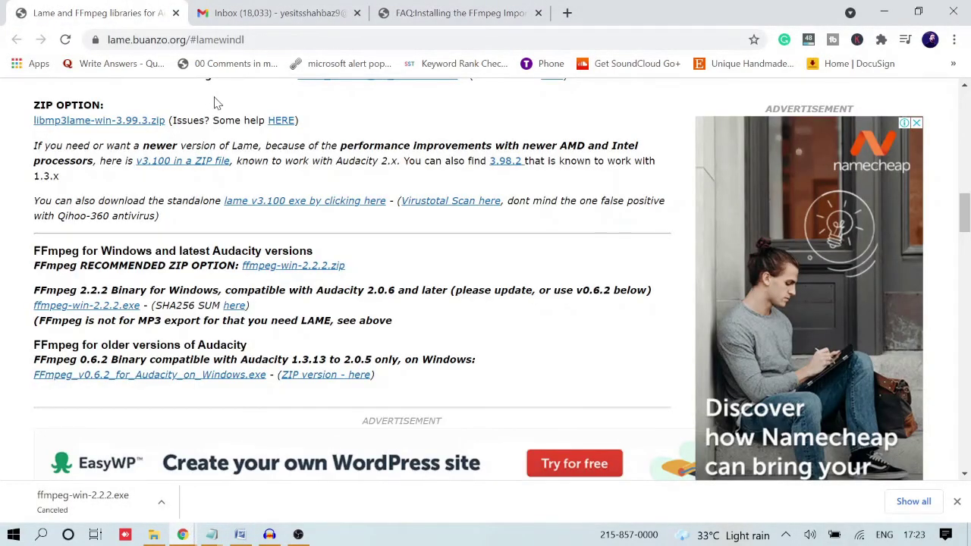
scroll(235, 141, "up", 10)
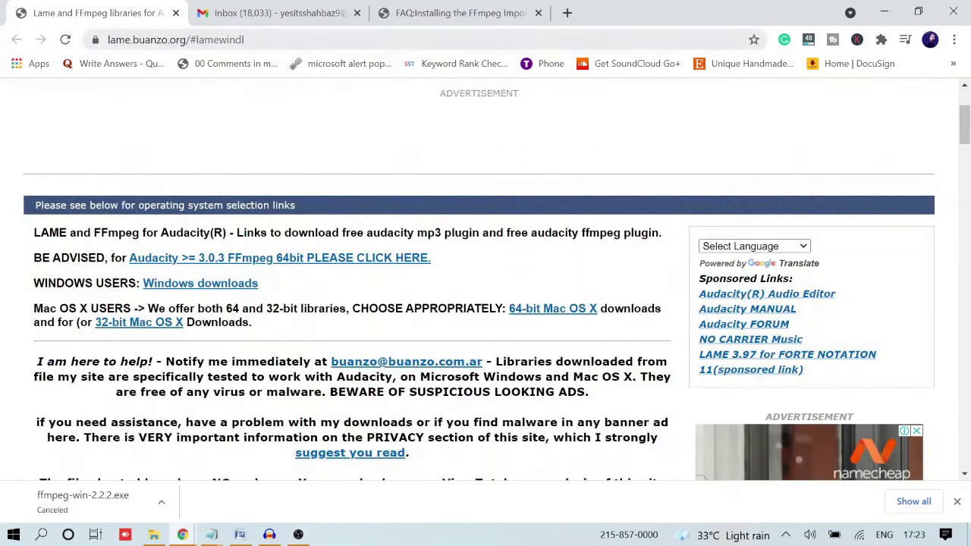
left_click_drag(245, 39, 107, 39)
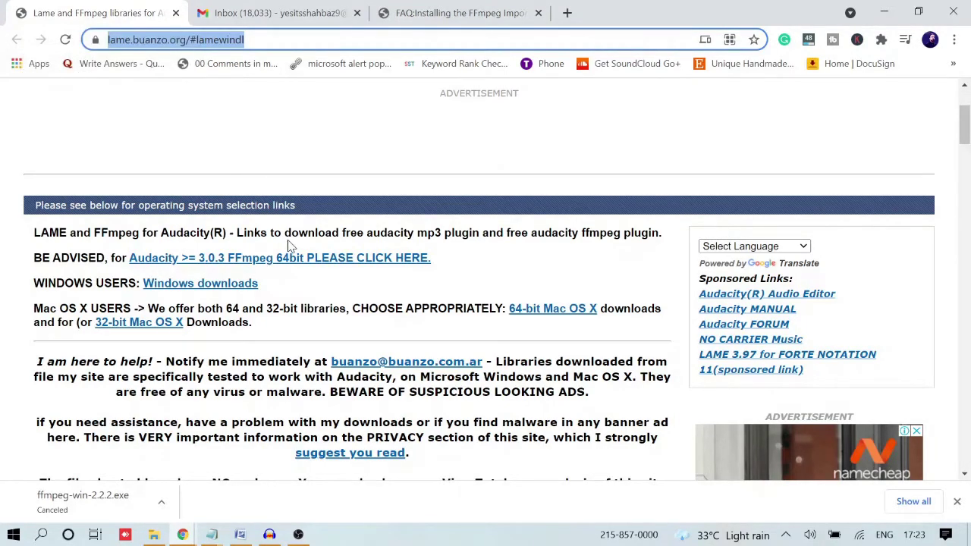
scroll(289, 245, "down", 3)
scroll(289, 244, "down", 4)
scroll(289, 245, "down", 5)
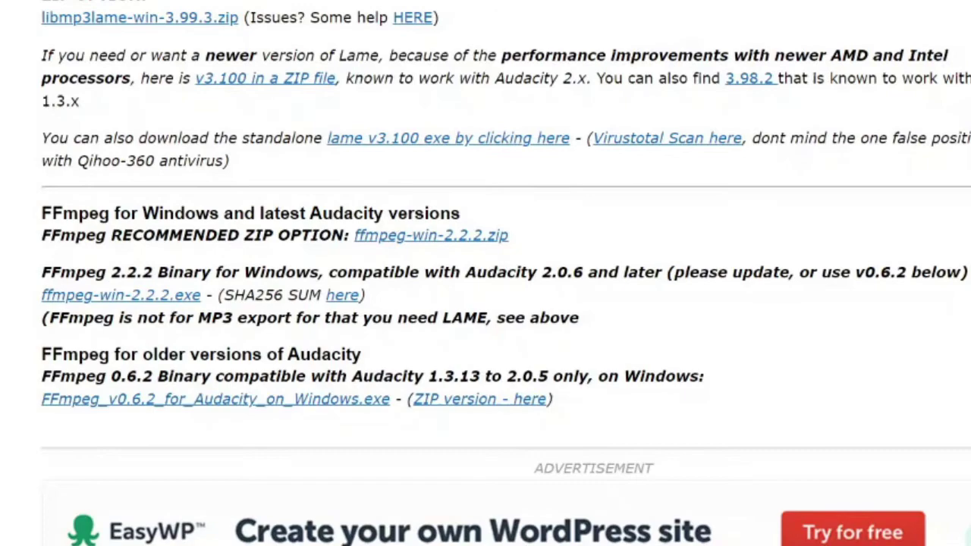
left_click(139, 297)
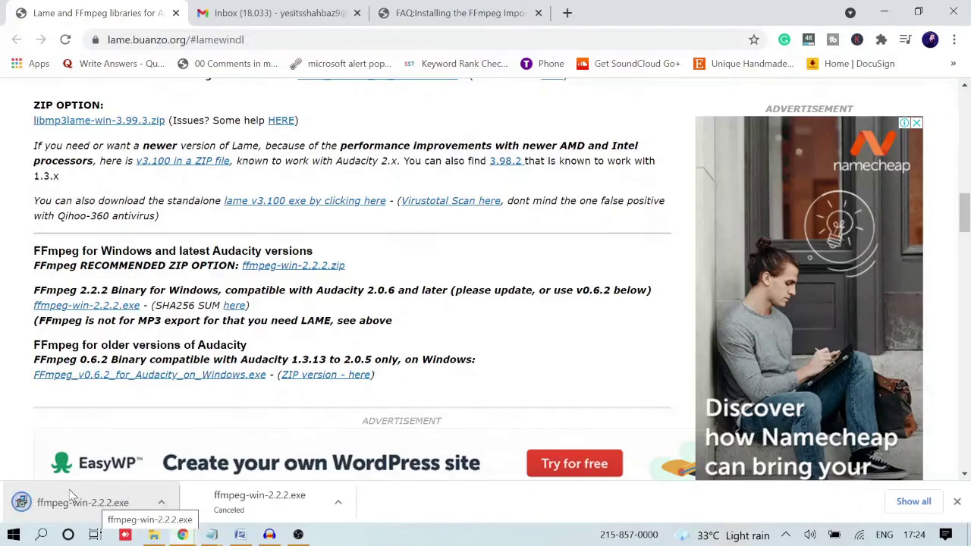
Launch the downloaded ffmpeg-win-2.2.2.exe installer, allowing the unverified app to run
left_click(106, 504)
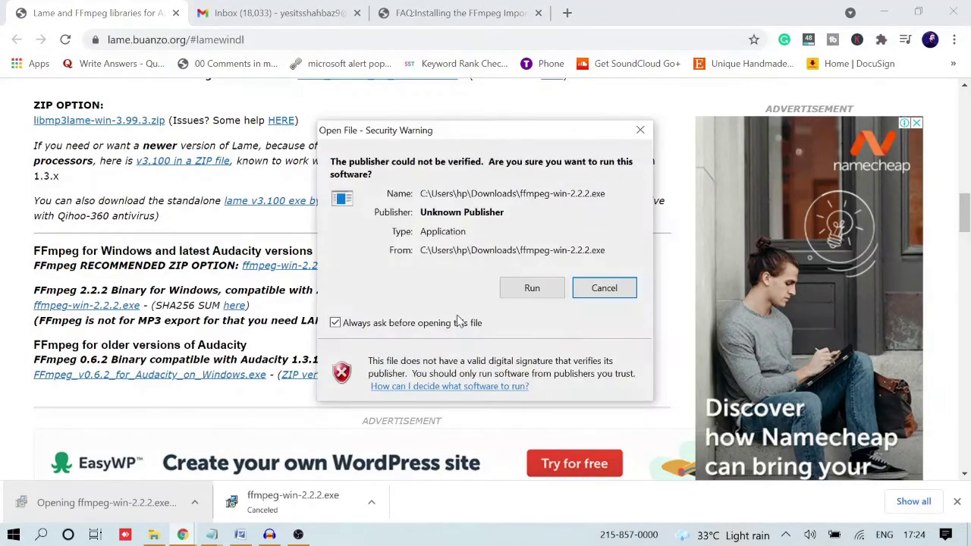
left_click(532, 288)
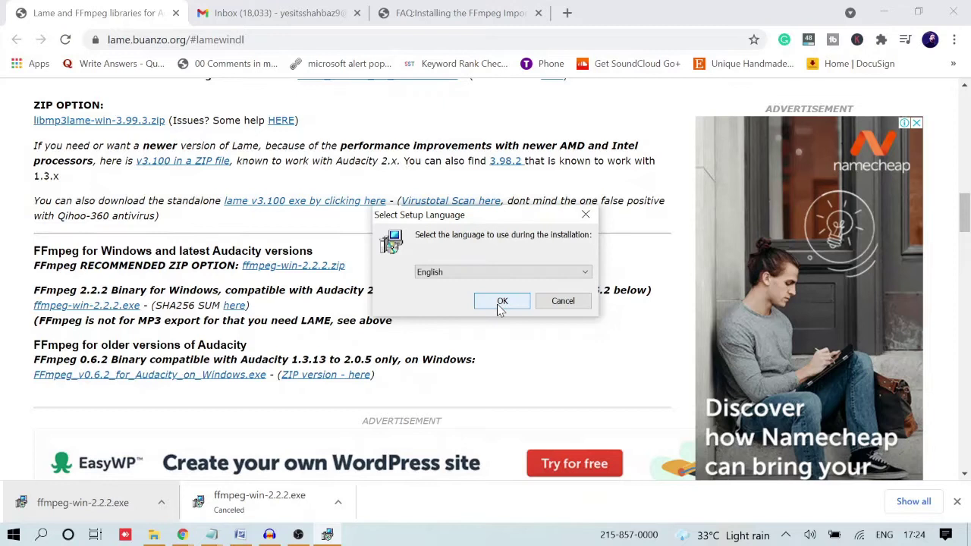
left_click_drag(513, 218, 432, 237)
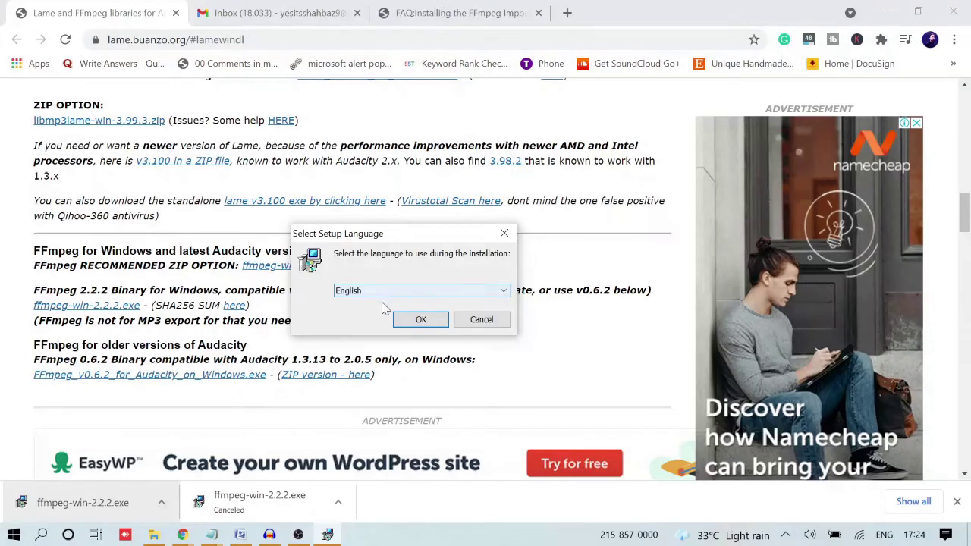
Keep English and complete the wizard with default settings through Install and Finish
left_click(503, 295)
left_click(503, 295)
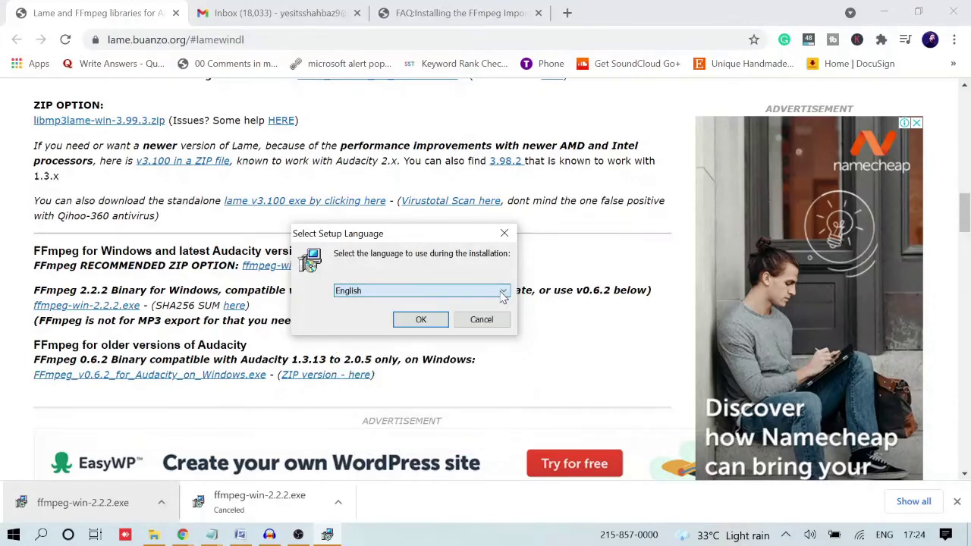
left_click(421, 321)
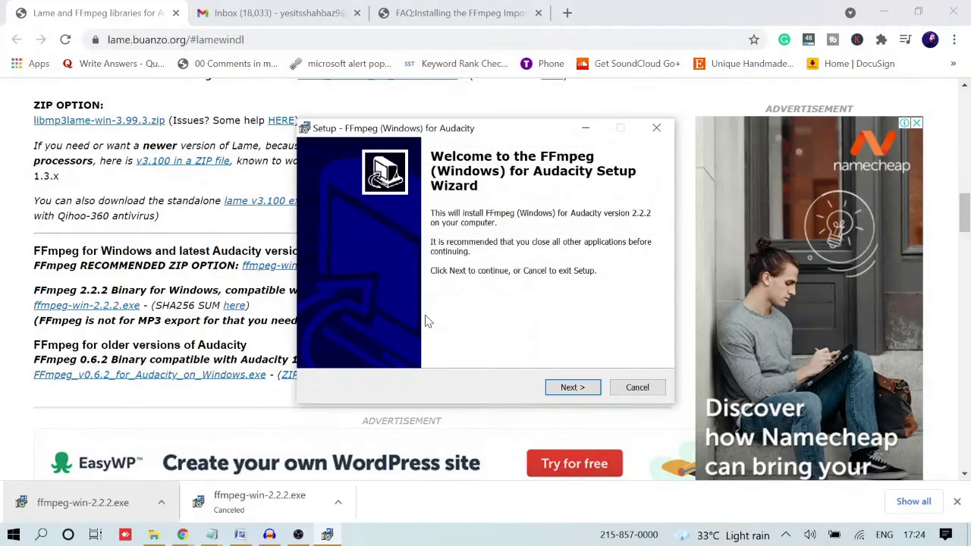
left_click(561, 387)
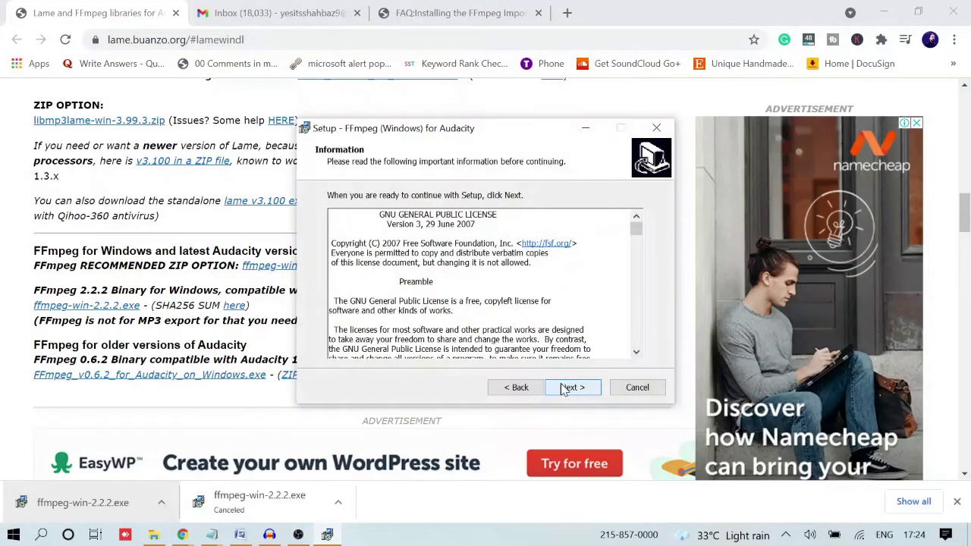
left_click(564, 389)
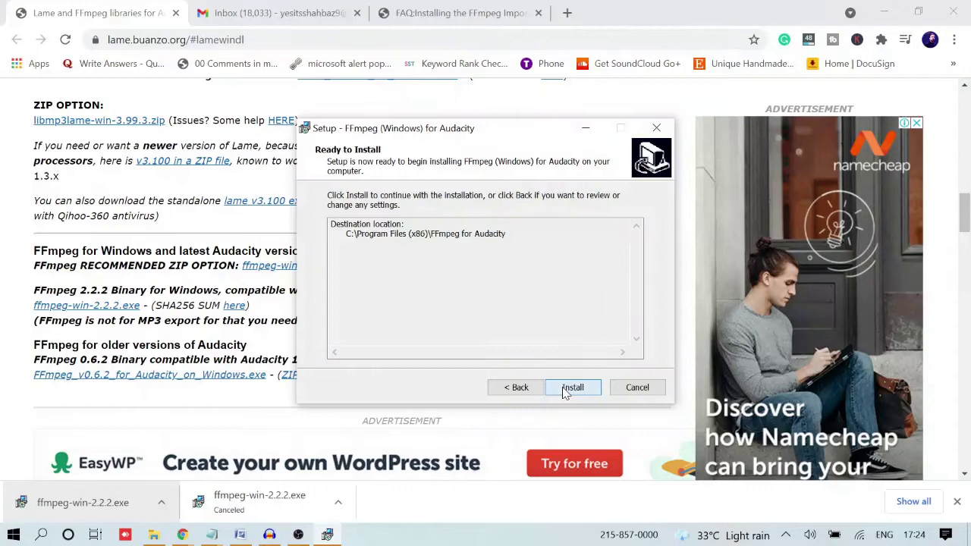
left_click(571, 388)
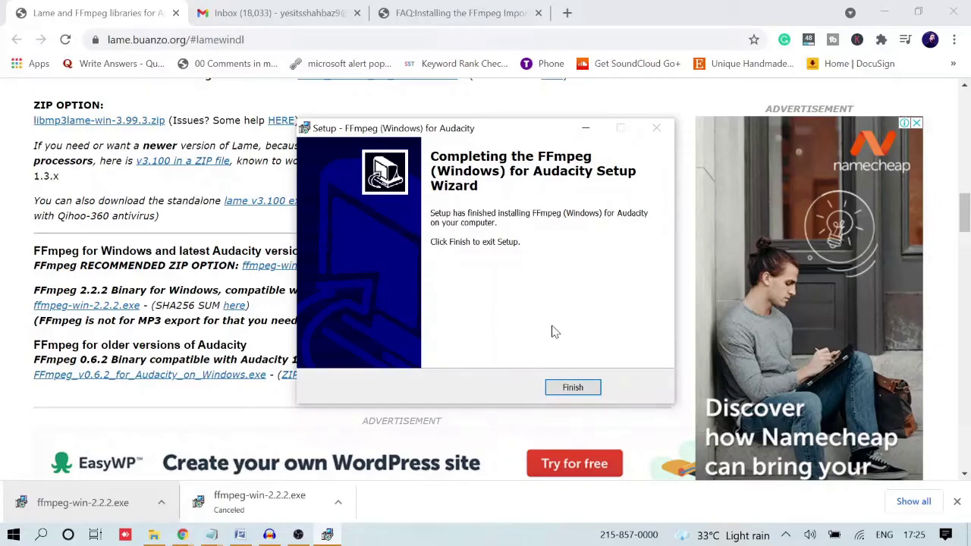
left_click(577, 391)
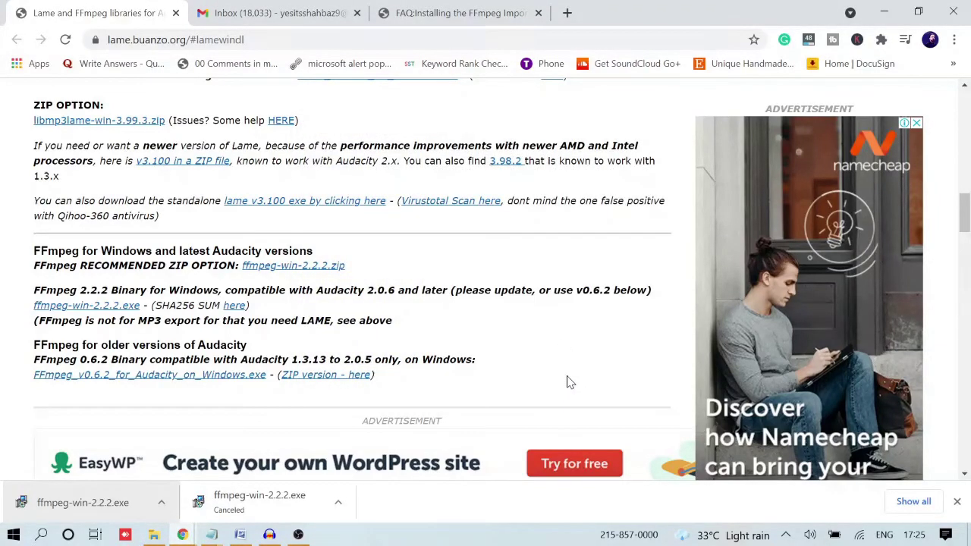
Reopen Preferences > Libraries and use Locate… to confirm FFmpeg libraries are auto-detected
left_click(271, 535)
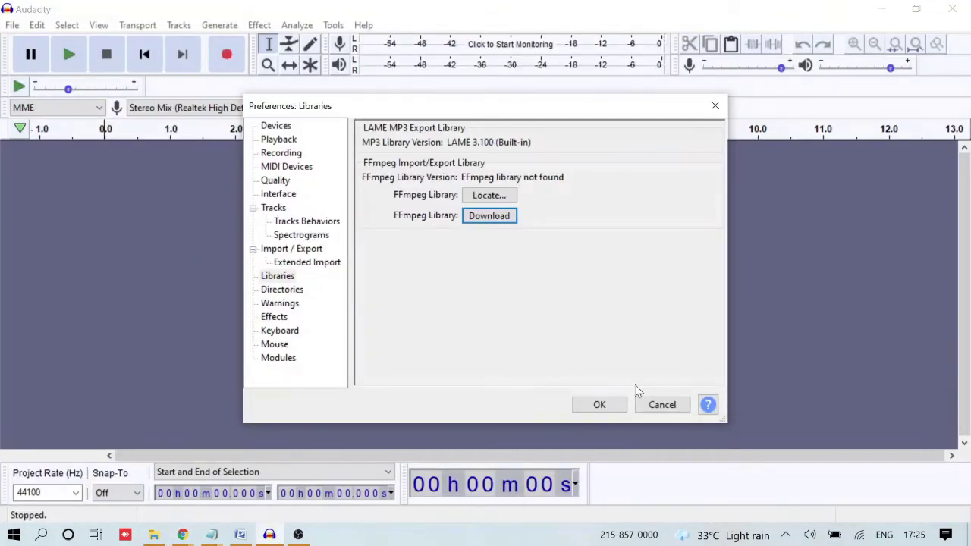
left_click(656, 406)
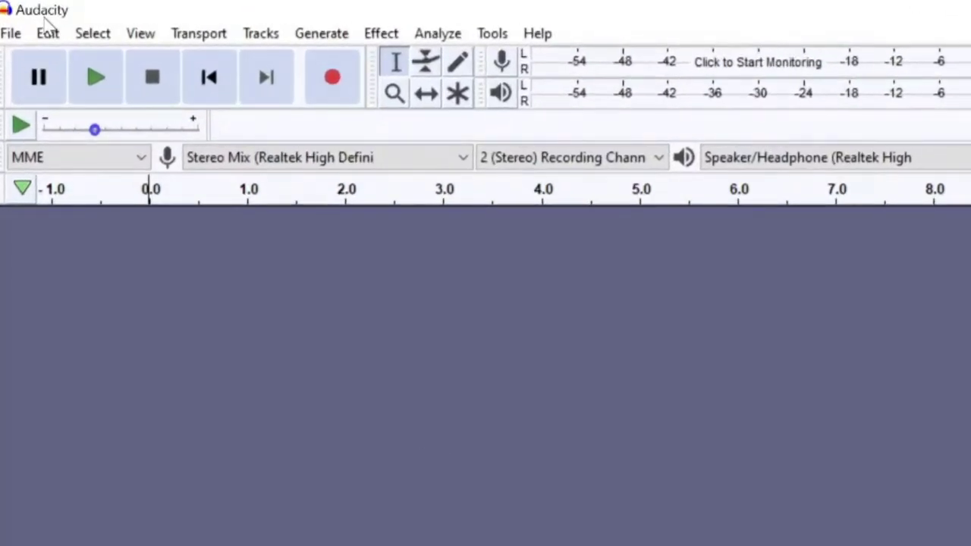
left_click(48, 34)
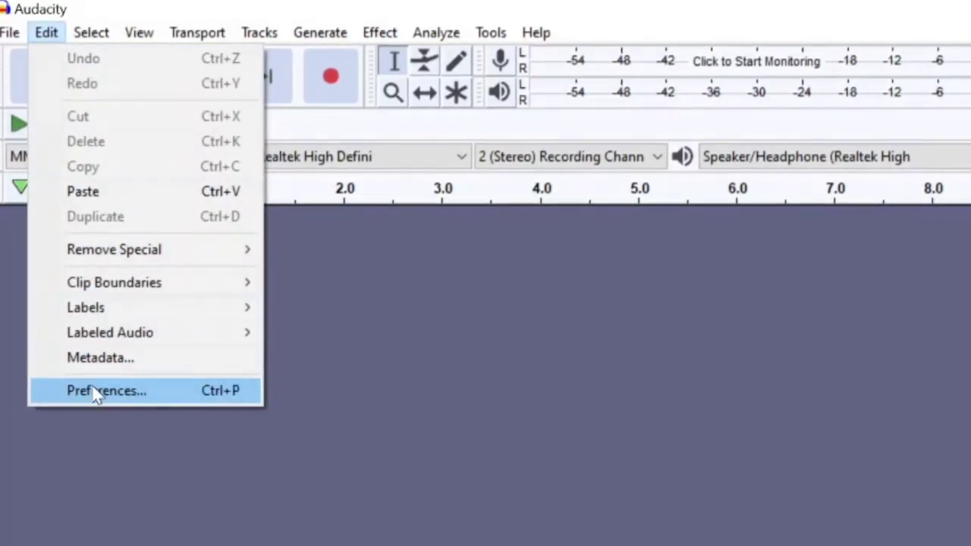
left_click(92, 390)
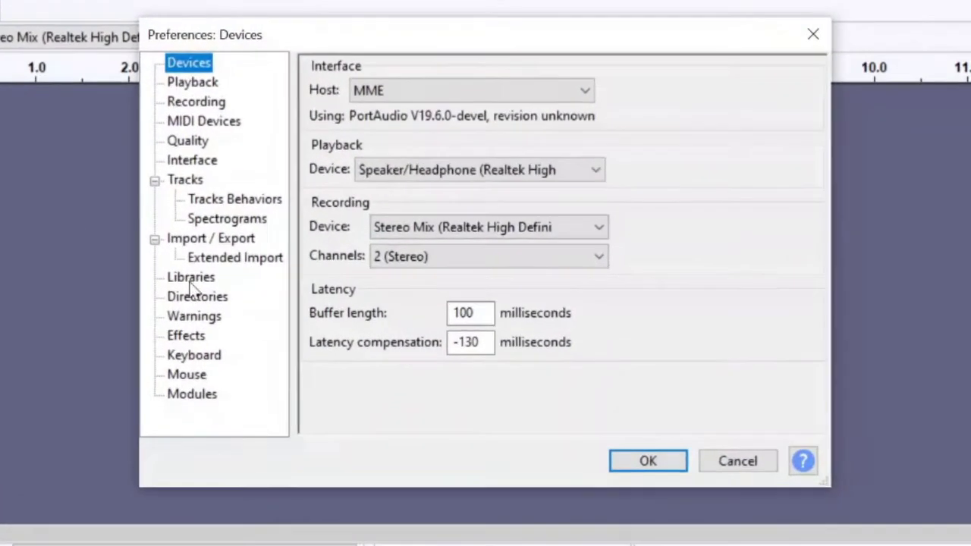
left_click(191, 279)
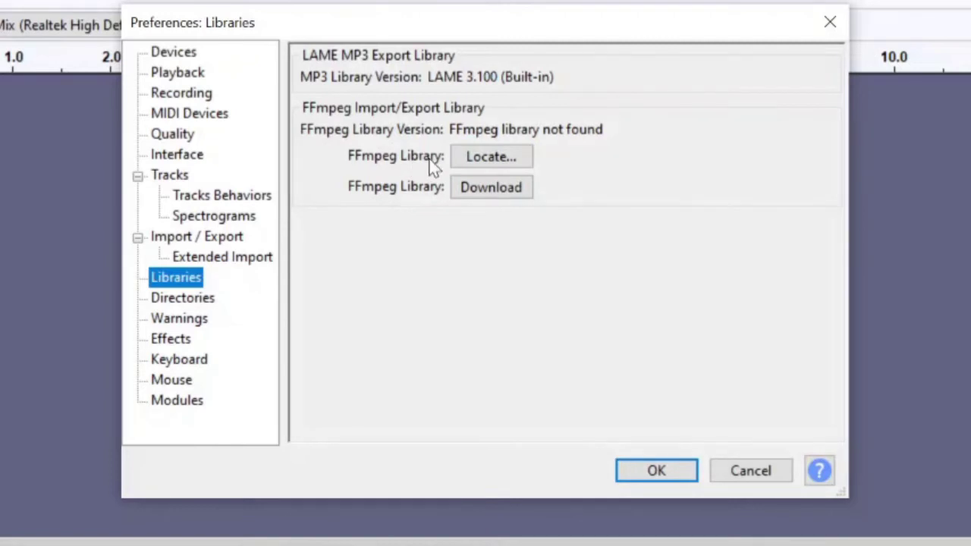
left_click(479, 163)
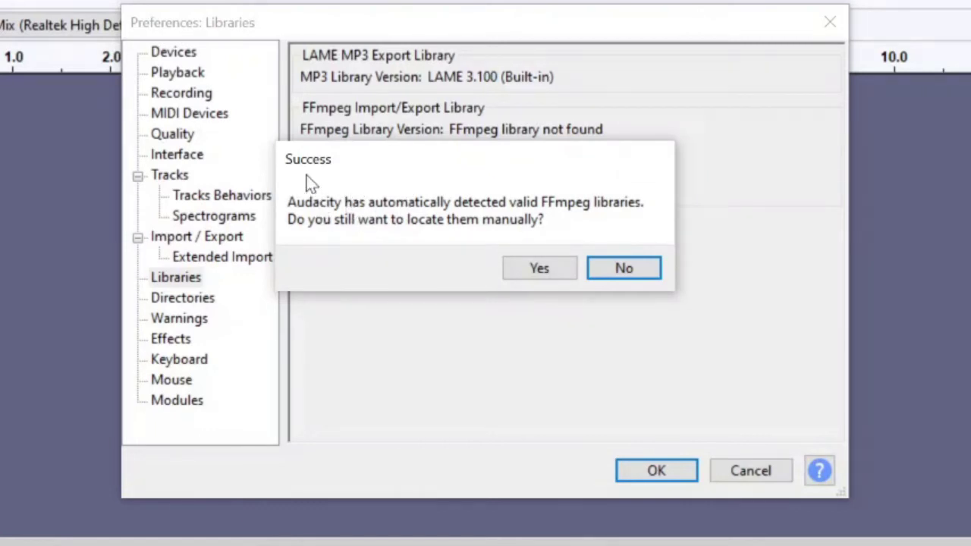
left_click_drag(290, 164, 354, 165)
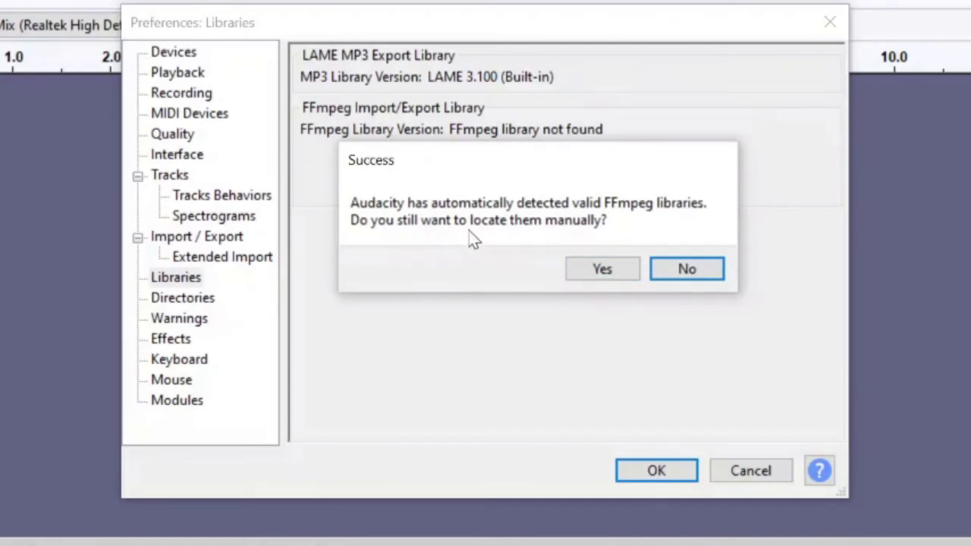
left_click(691, 271)
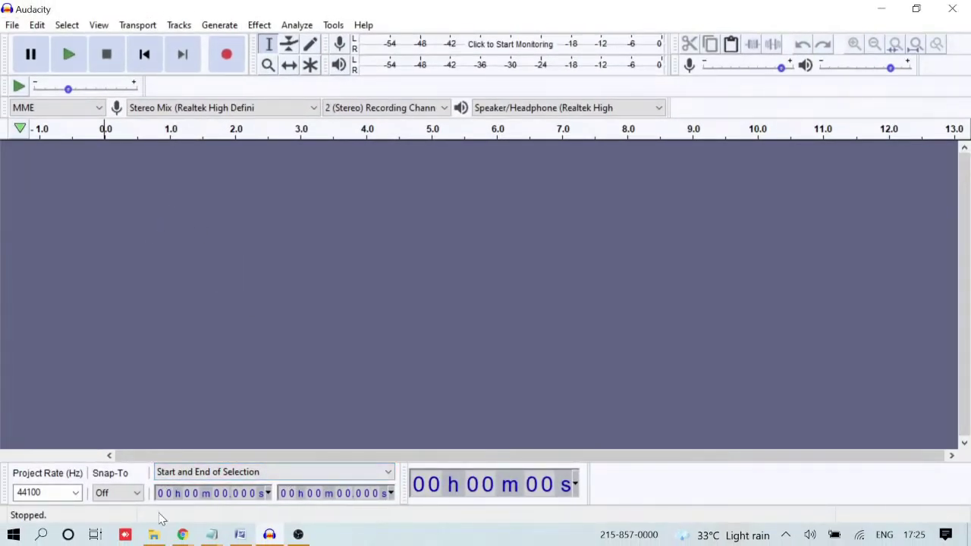
left_click(153, 535)
left_click_drag(587, 314, 238, 315)
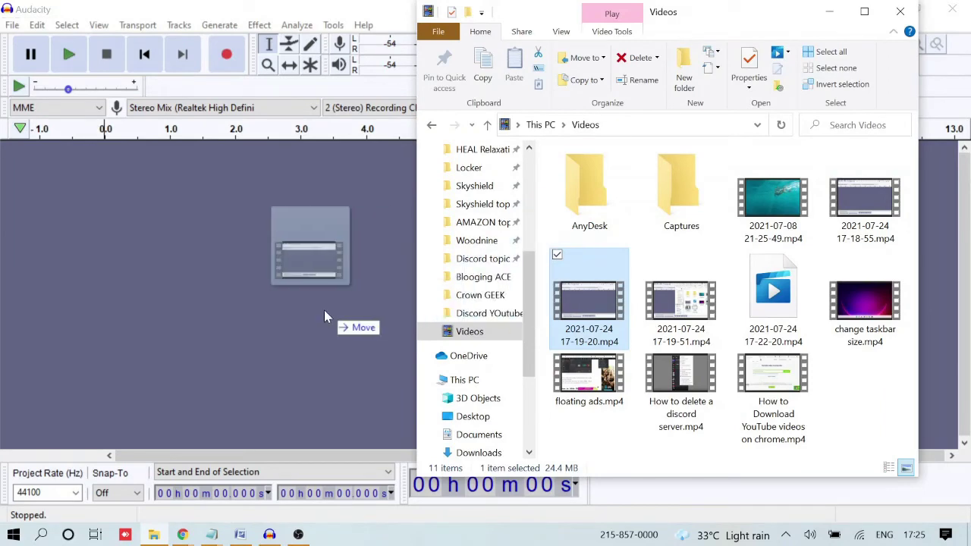
left_click(830, 12)
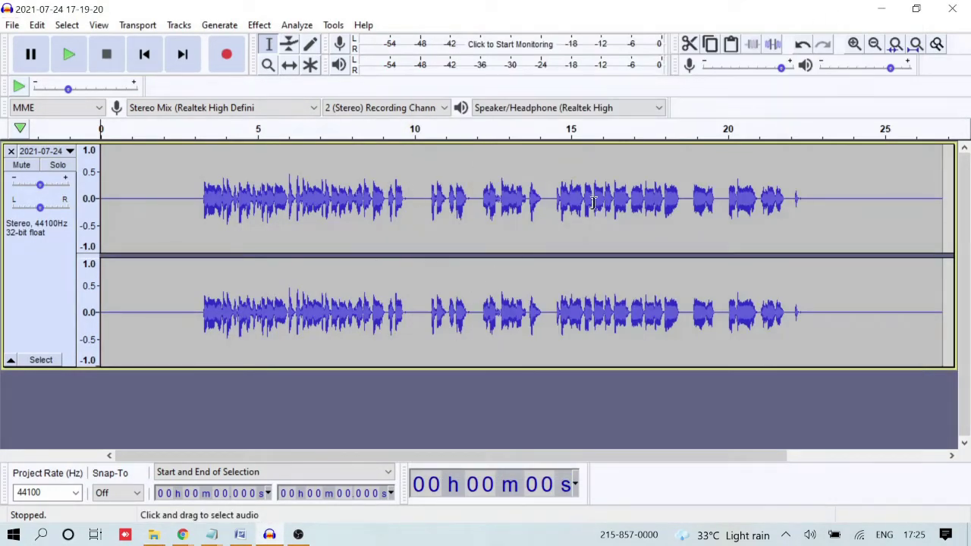